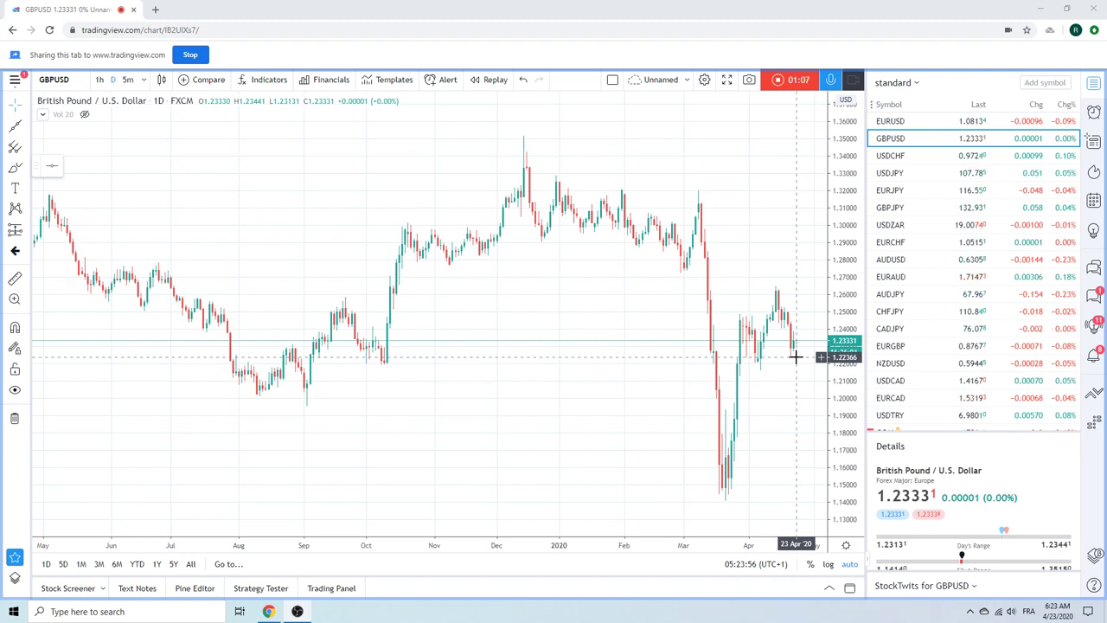
# Step: Flip from EURUSD back to GBPUSD, then through USDCHF to the USDJPY daily triangle chart
pyautogui.click(891, 121)
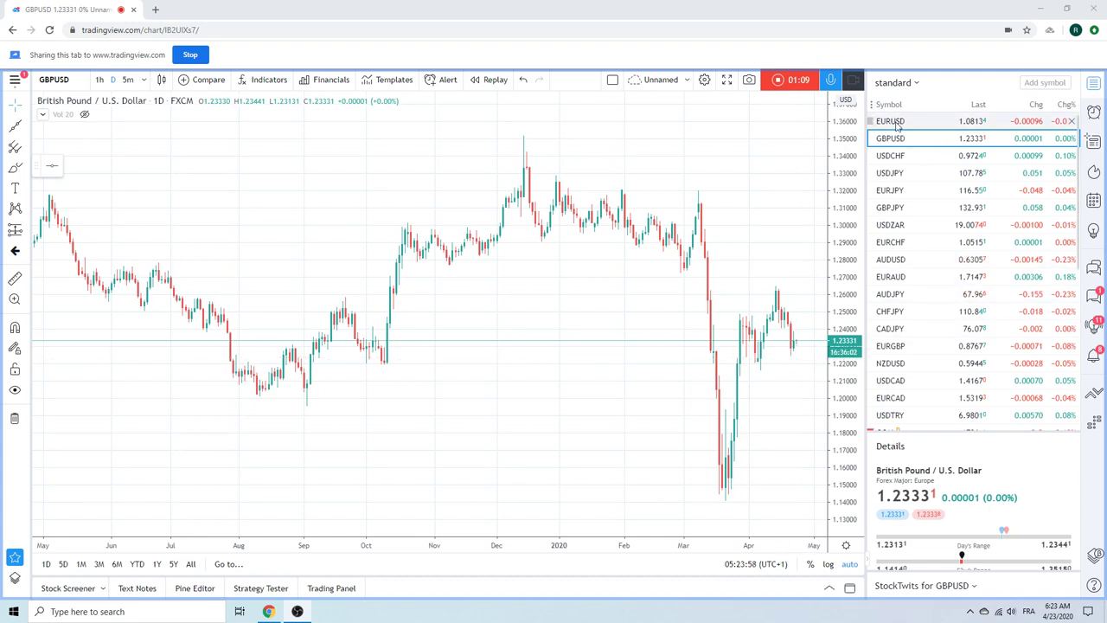
pyautogui.scroll(3, 705, 291)
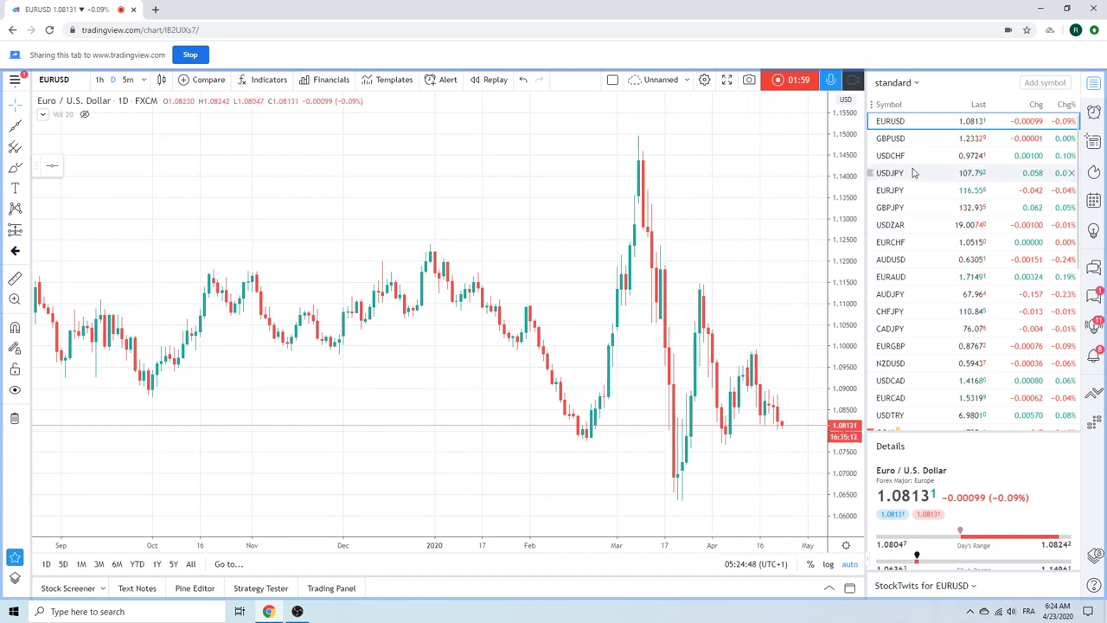
pyautogui.click(894, 140)
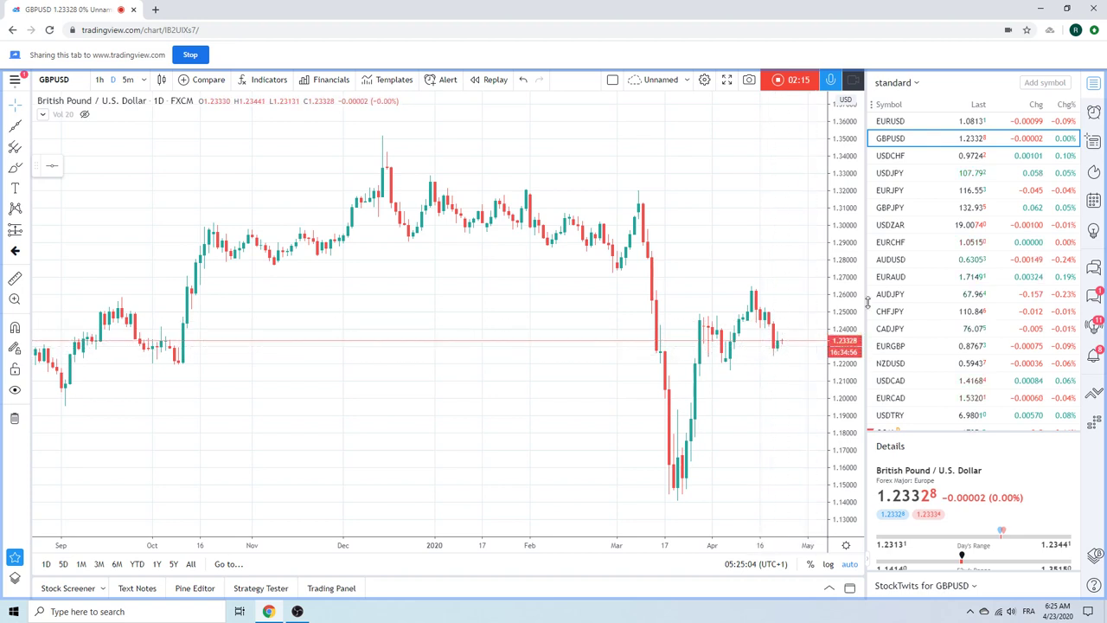
pyautogui.click(903, 157)
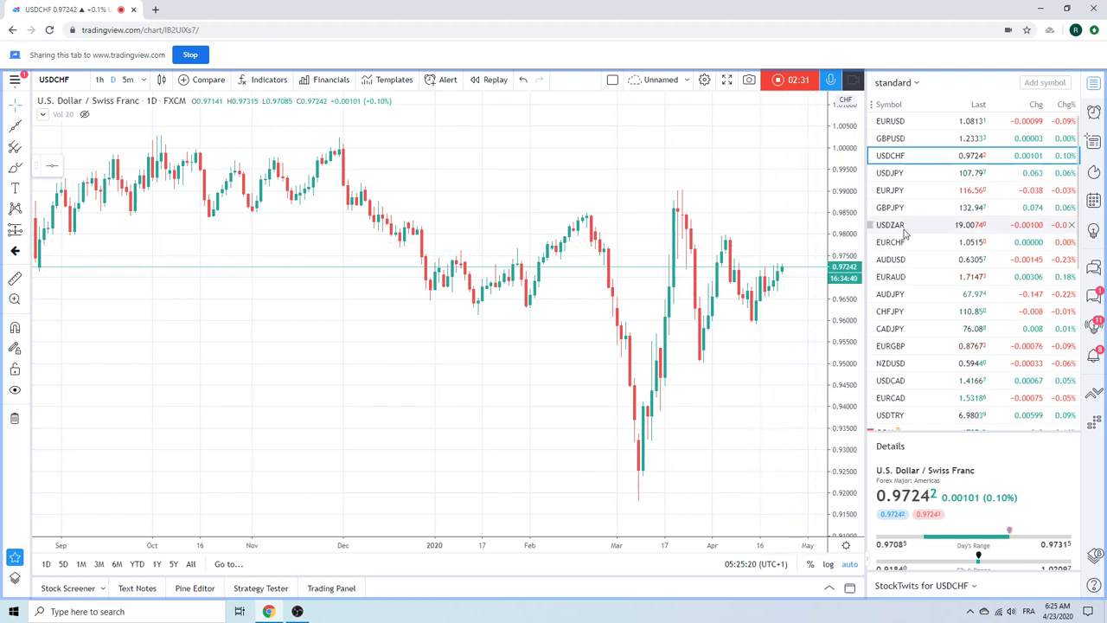
pyautogui.click(898, 175)
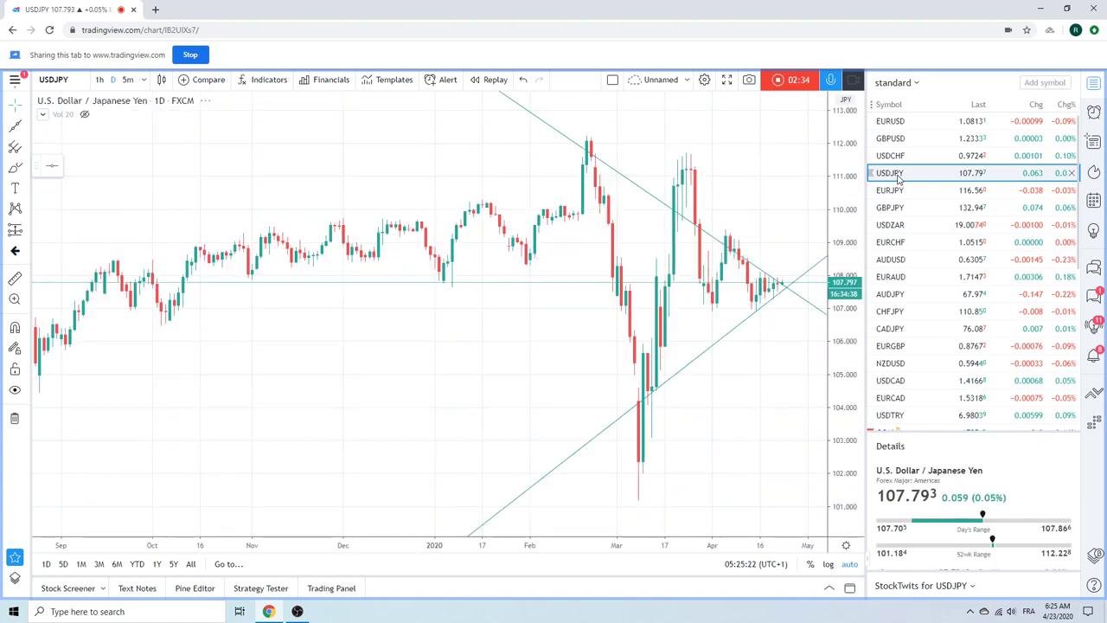
# Step: Put USDJPY on 4-hour candles, then bring up the EURJPY 4-hour chart at 116.559
pyautogui.click(144, 82)
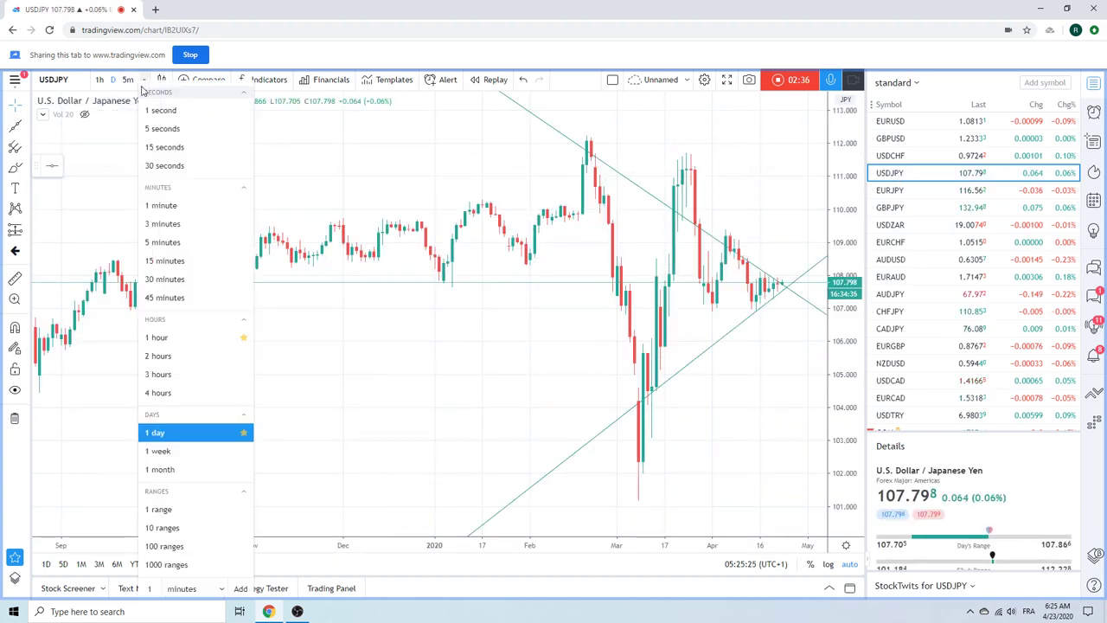
pyautogui.click(154, 392)
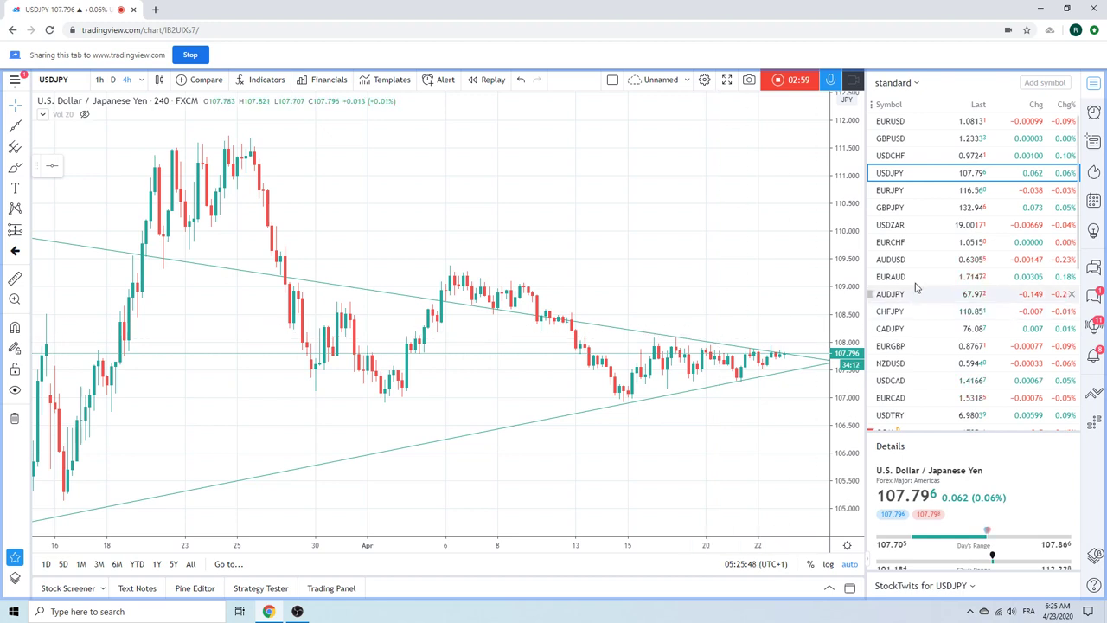
pyautogui.click(891, 192)
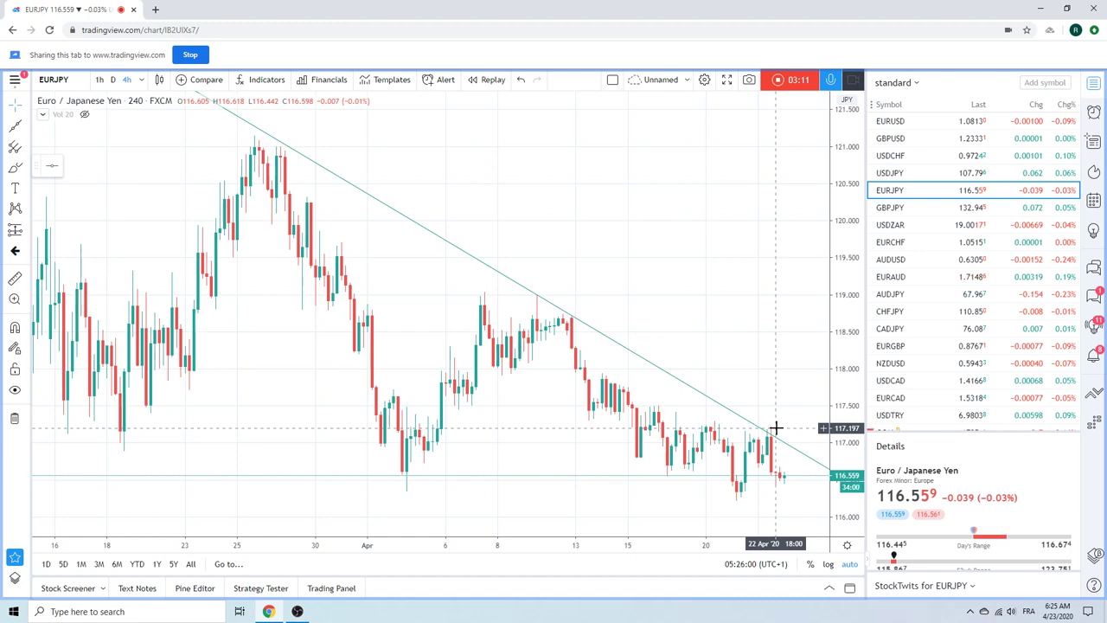
# Step: Return EURJPY to the D (daily) interval, then open the GBPJPY daily chart at 132.934
pyautogui.scroll(-3, 681, 334)
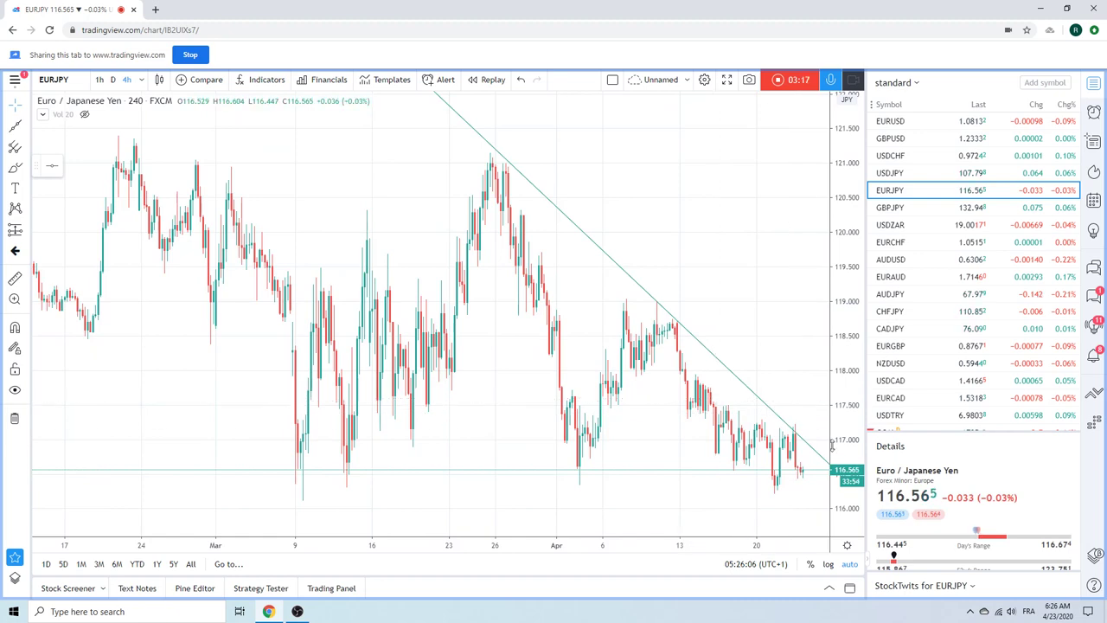
pyautogui.click(113, 79)
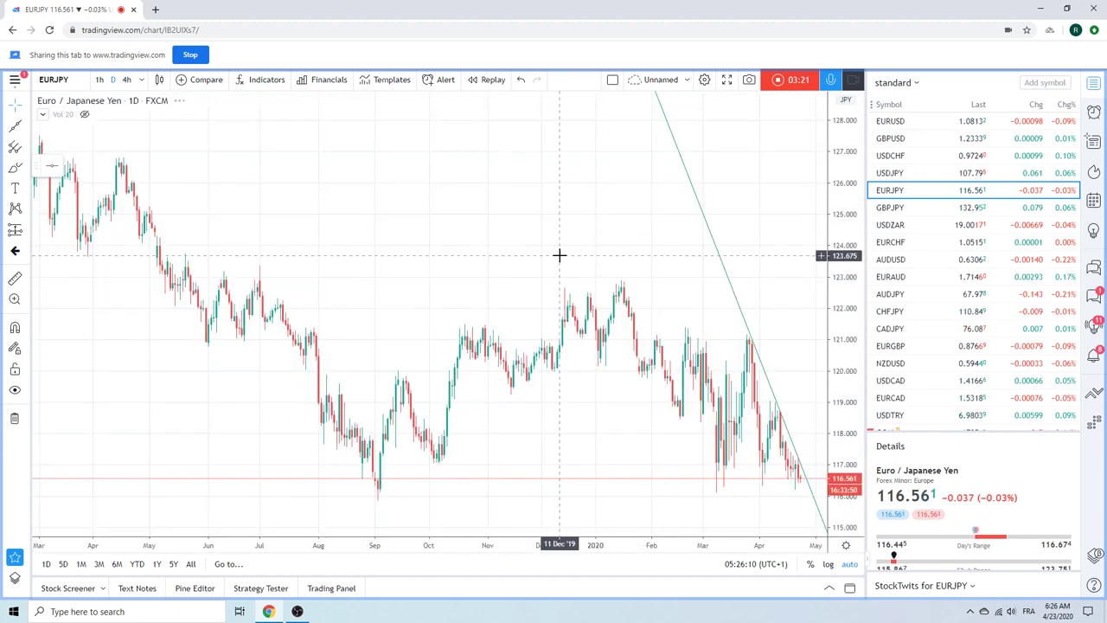
pyautogui.scroll(5, 559, 254)
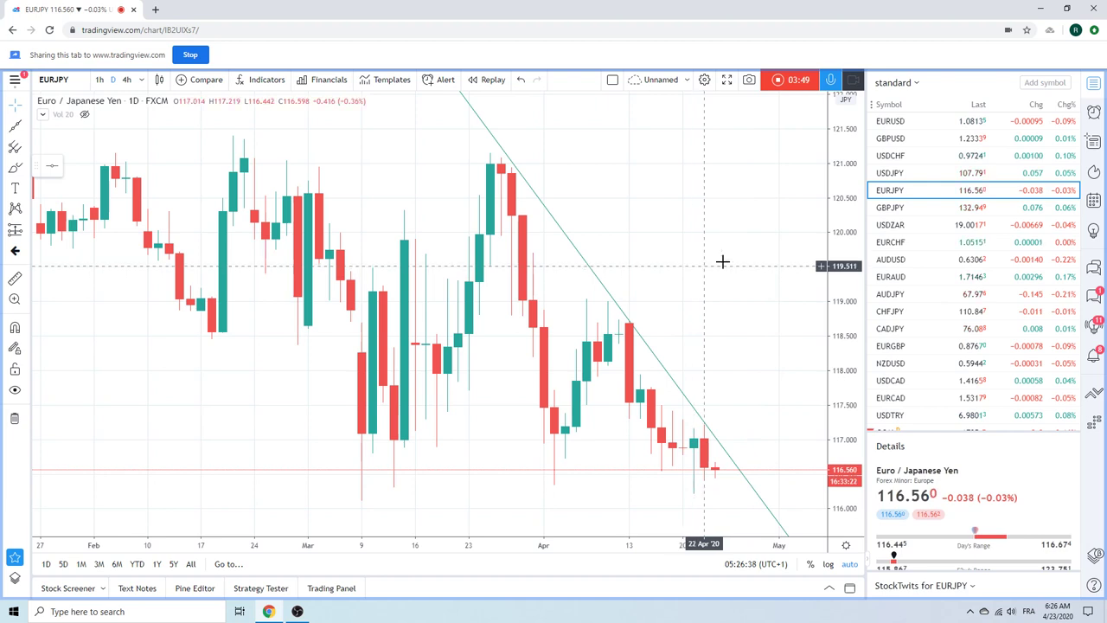
pyautogui.click(889, 209)
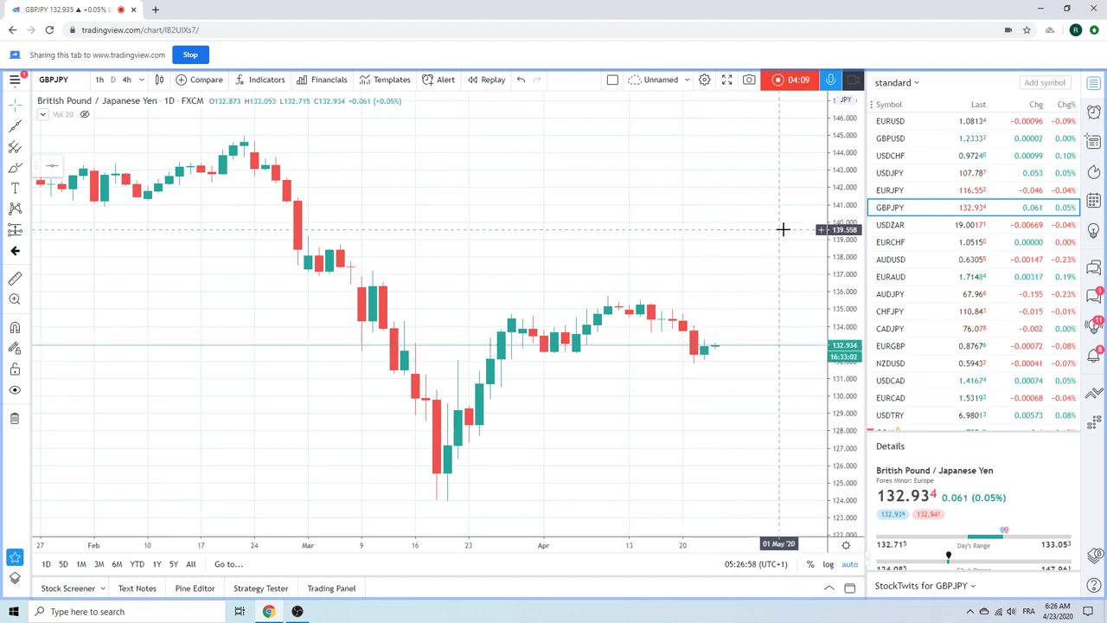
# Step: Zoom GBPJPY out and back in, then open the USDZAR daily chart at 19.00171
pyautogui.scroll(-2, 693, 300)
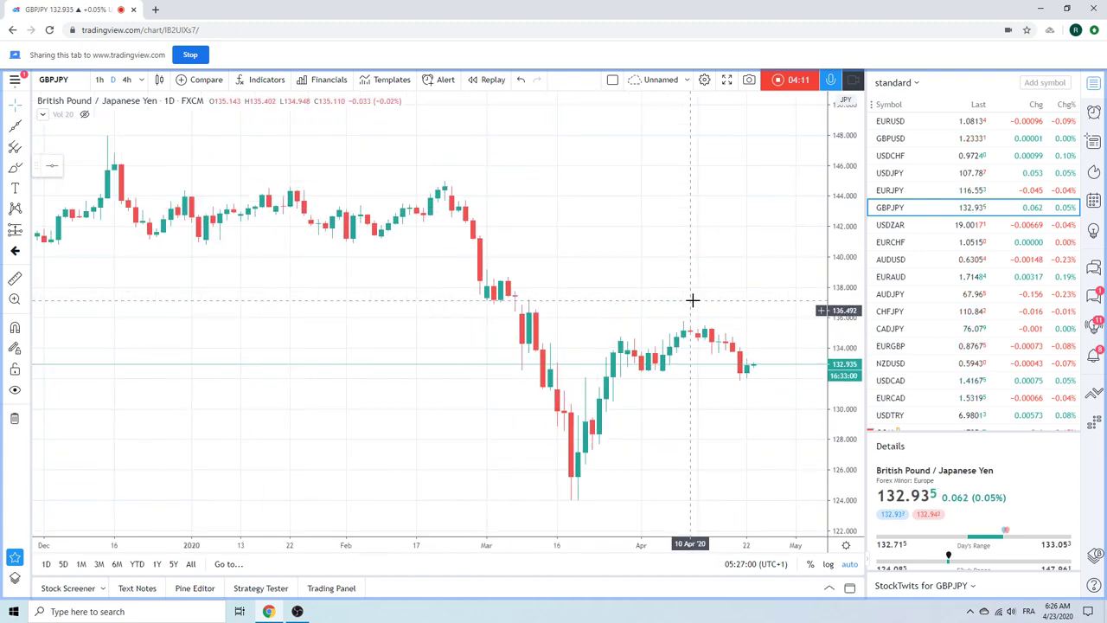
pyautogui.scroll(2, 692, 300)
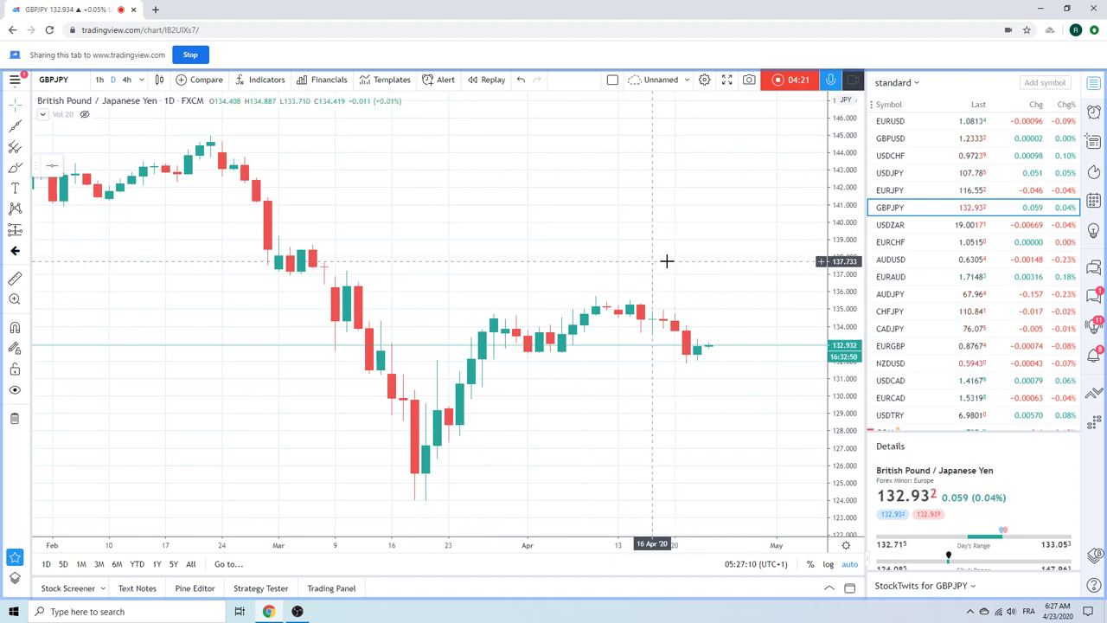
pyautogui.click(891, 225)
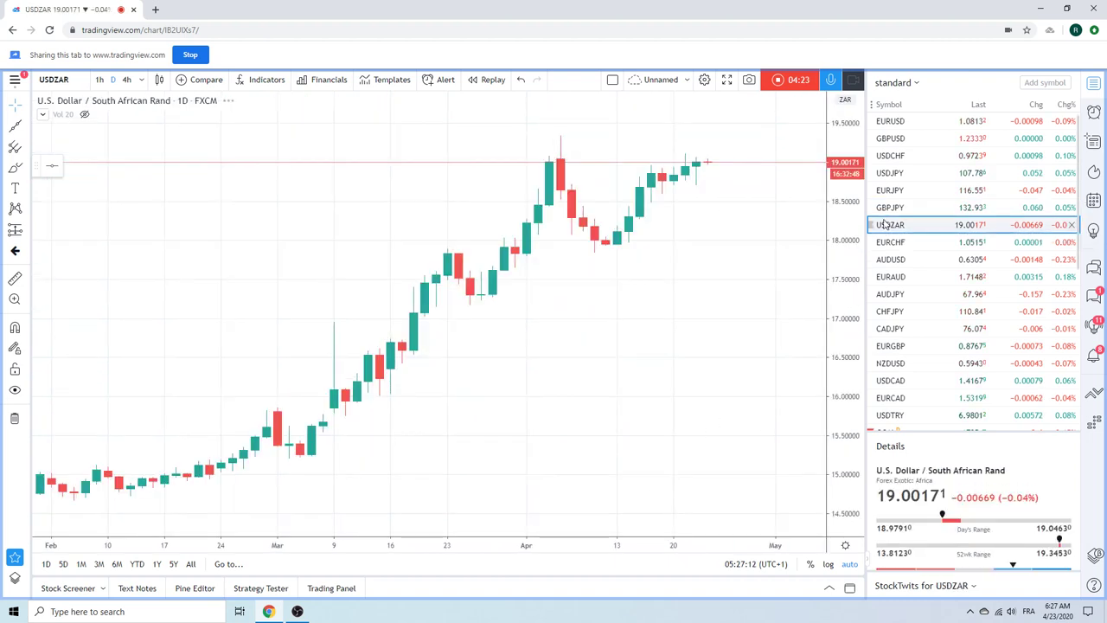
# Step: Open the EURCHF daily chart at 1.05151 and zoom out and back in to review it
pyautogui.click(891, 242)
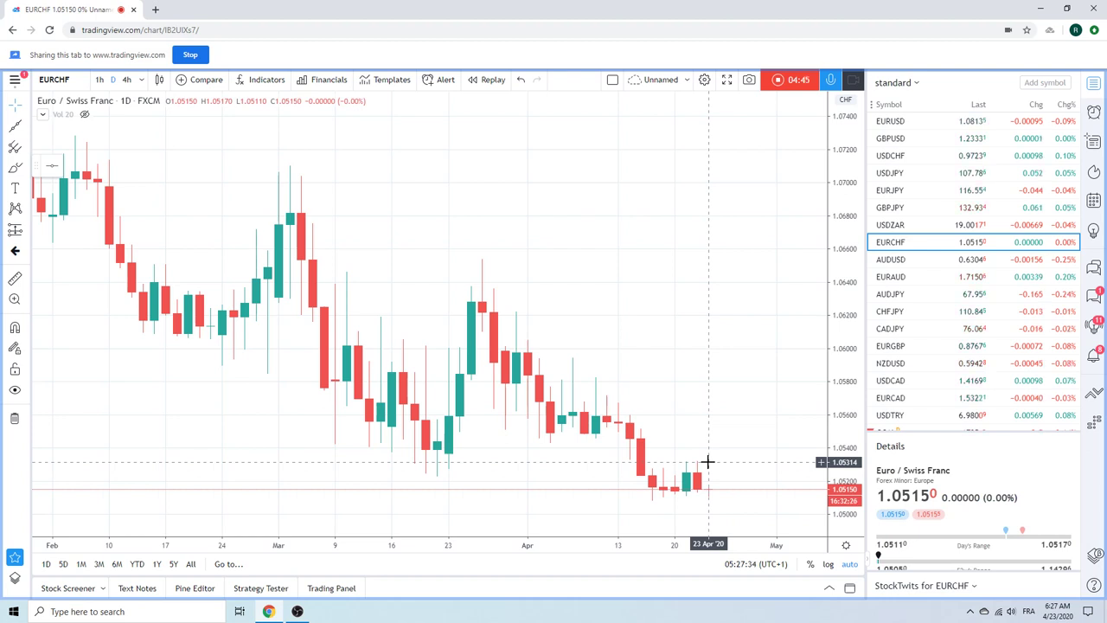
pyautogui.scroll(-3, 672, 268)
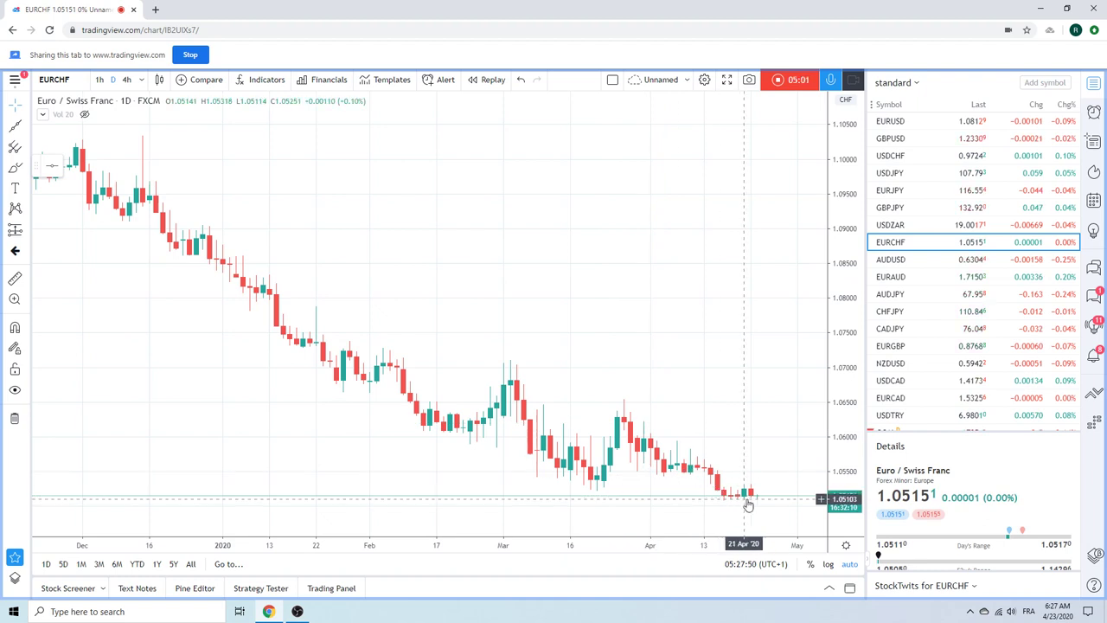
pyautogui.scroll(2, 648, 313)
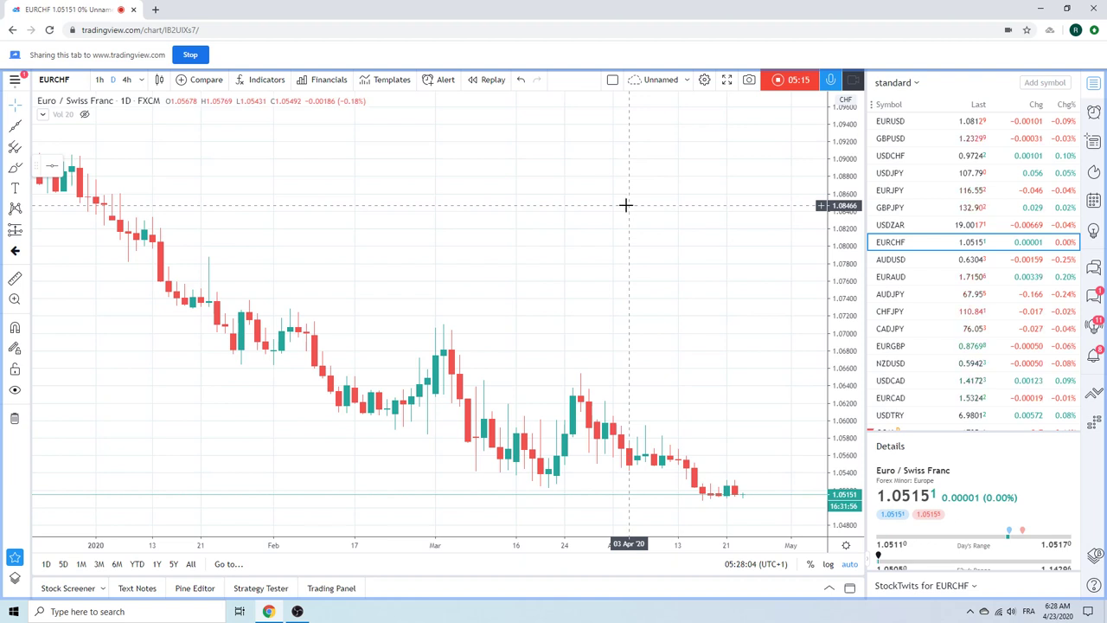
# Step: Glance at AUDUSD, then open the EURAUD daily chart at 1.71506
pyautogui.click(891, 261)
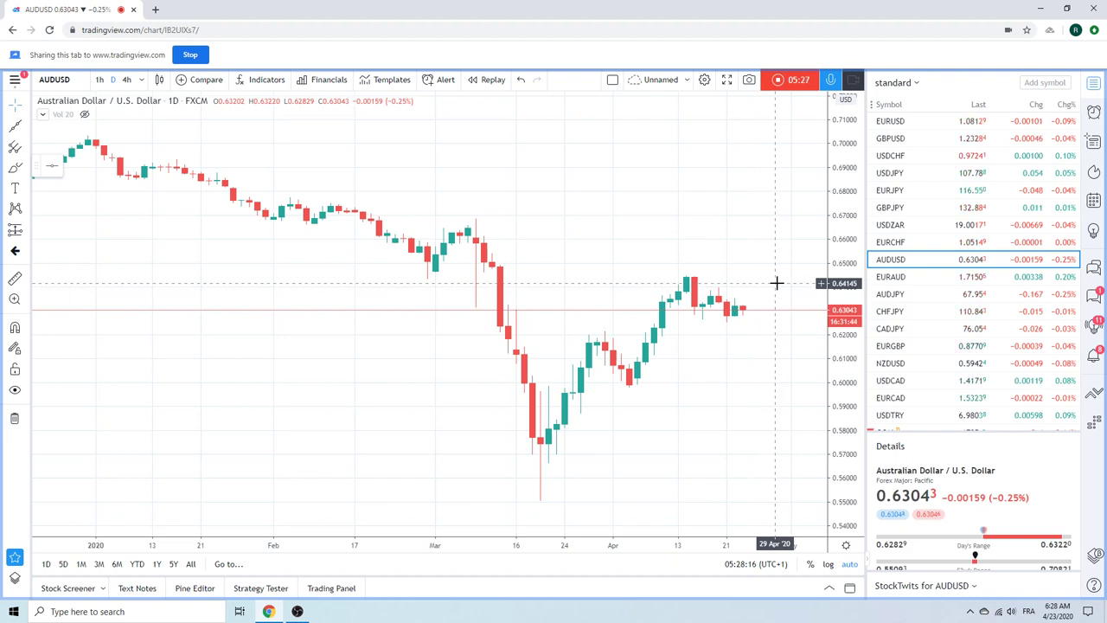
pyautogui.click(920, 277)
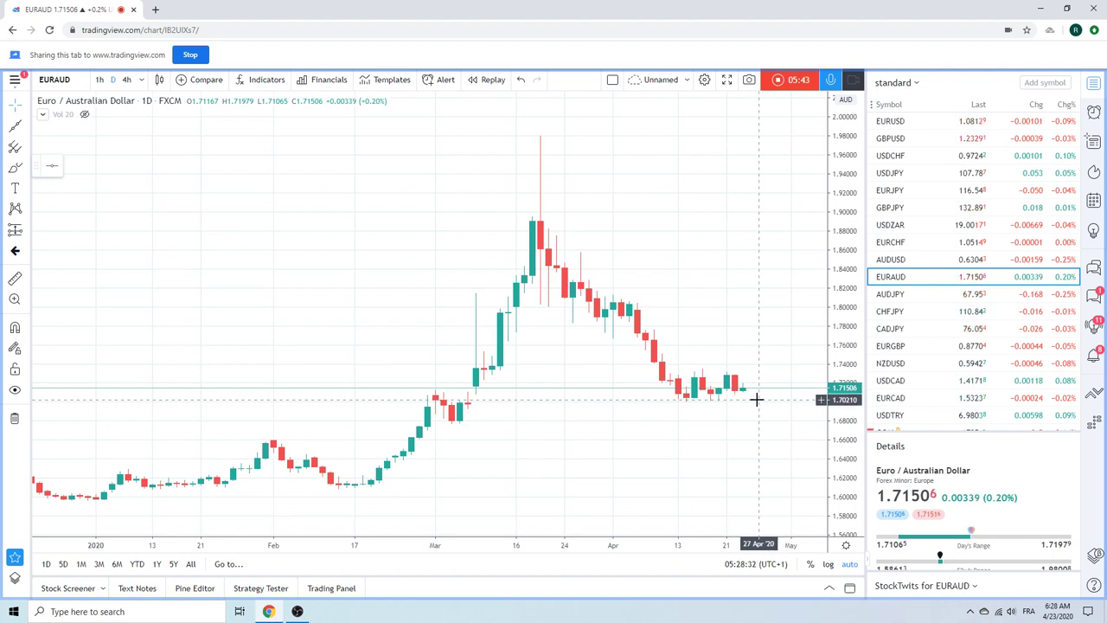
# Step: Glance at AUDJPY, then open the USDCAD daily chart at 1.41702
pyautogui.click(896, 296)
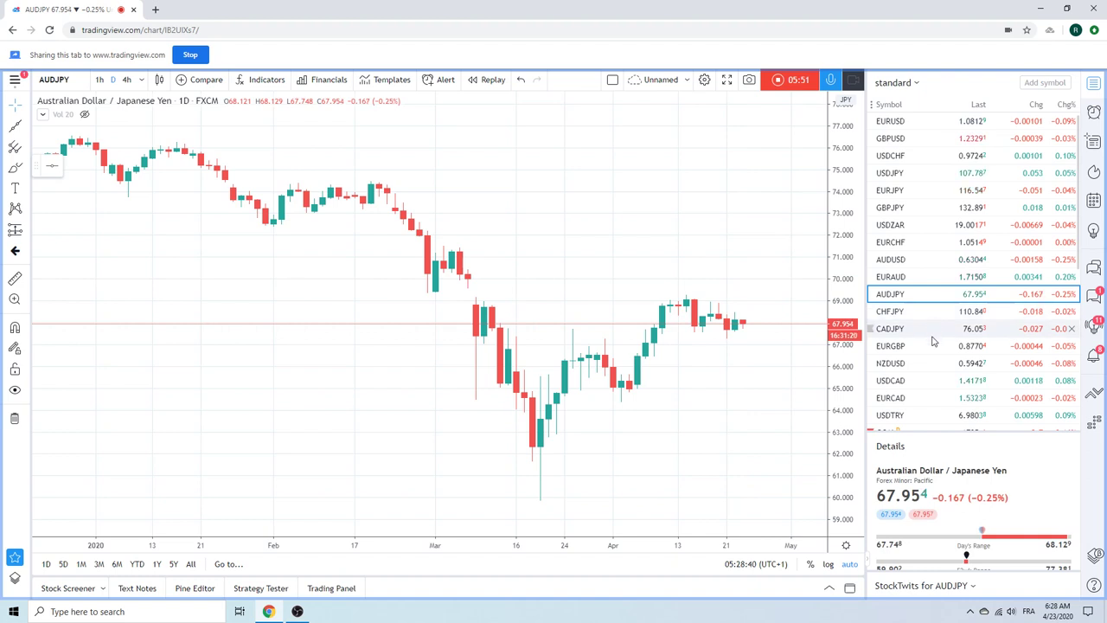
pyautogui.click(901, 380)
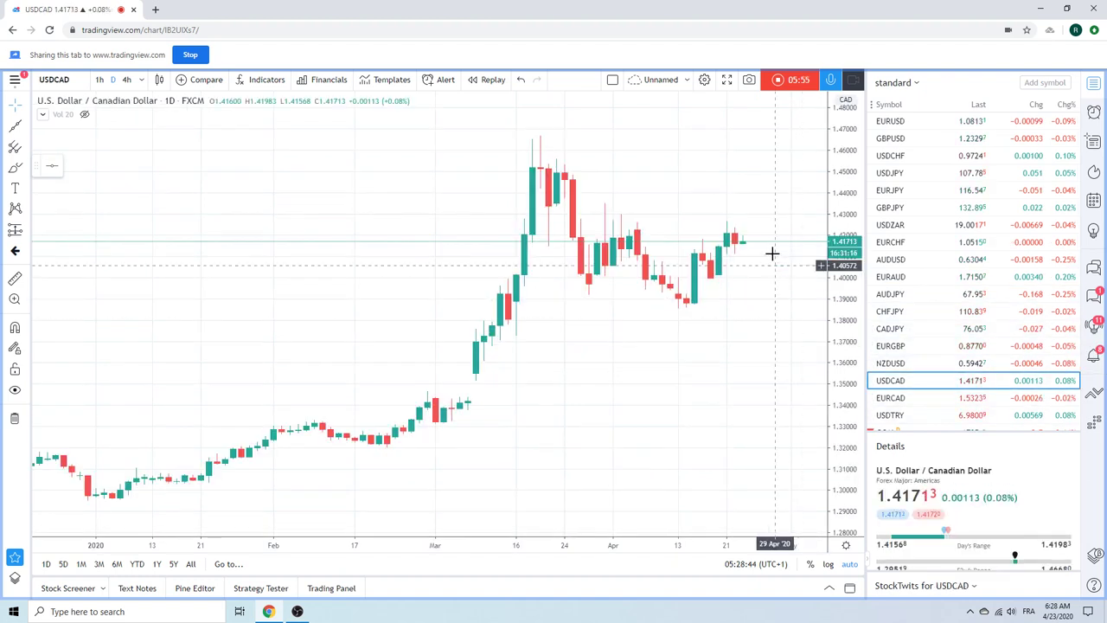
# Step: Set USDCAD to the 4h interval and zoom out to span mid-March to April 22
pyautogui.click(127, 78)
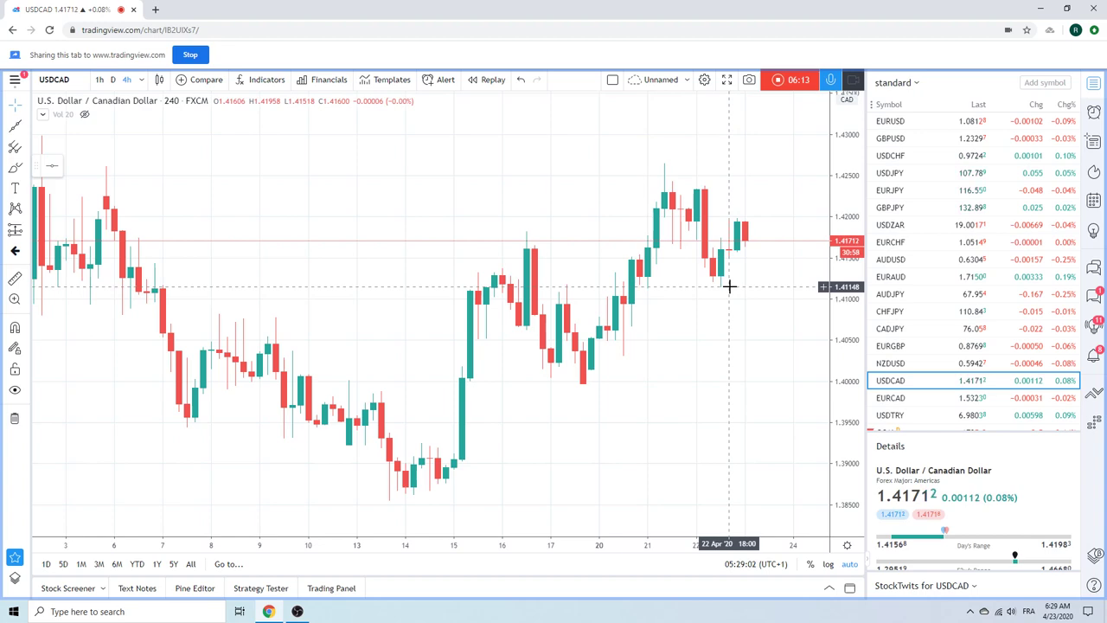
pyautogui.scroll(-3, 660, 274)
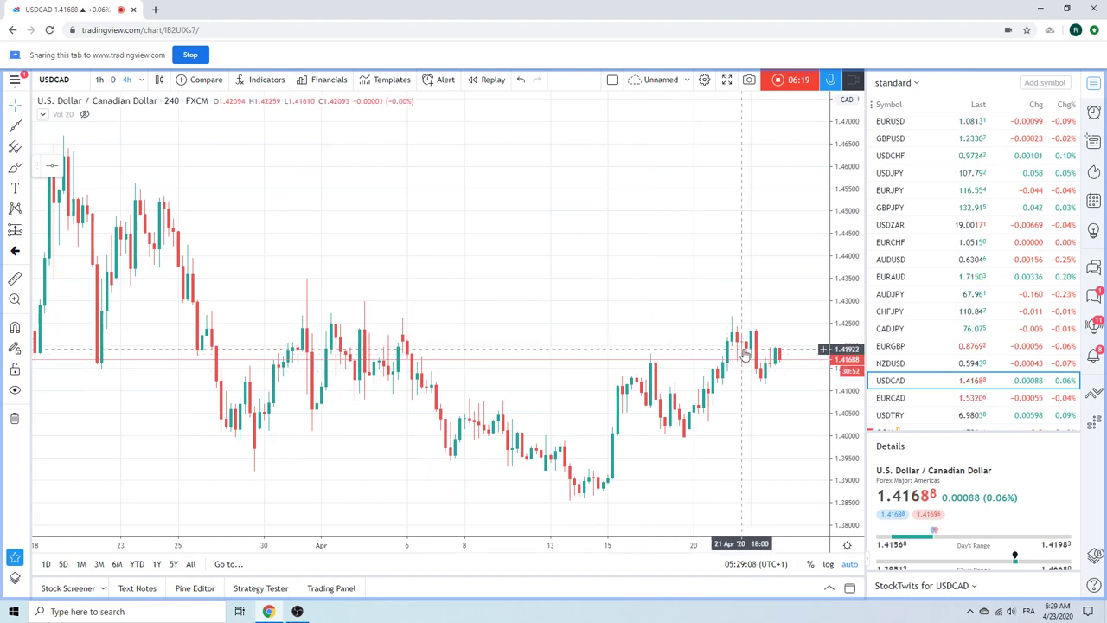
pyautogui.scroll(-2, 917, 356)
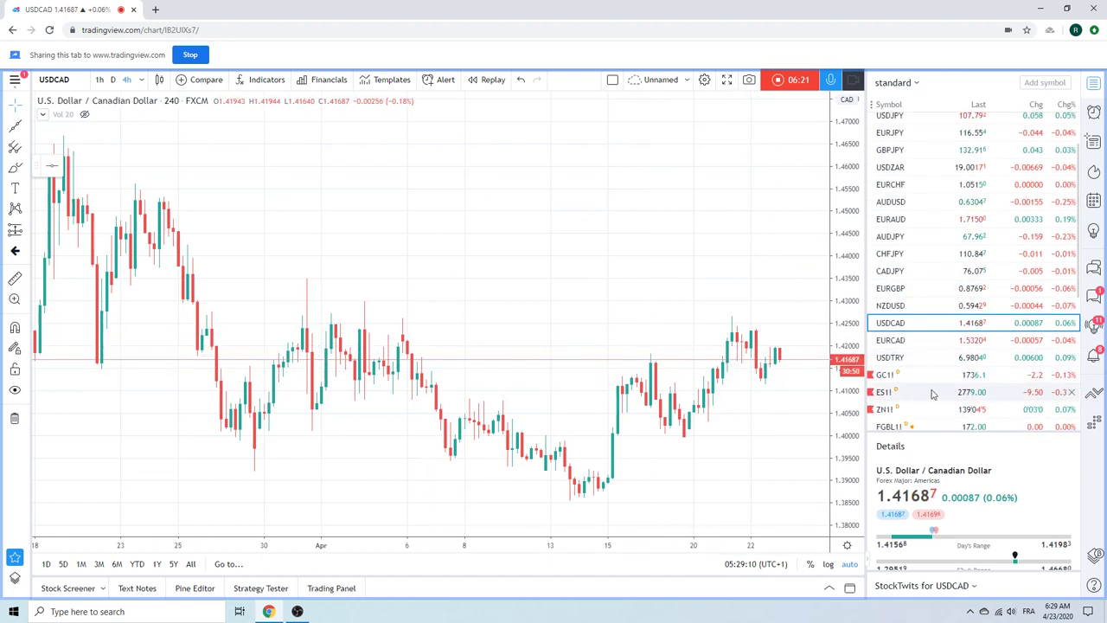
# Step: Open Gold Futures (GC1!) and set it to daily candles, showing 1737.1
pyautogui.click(902, 375)
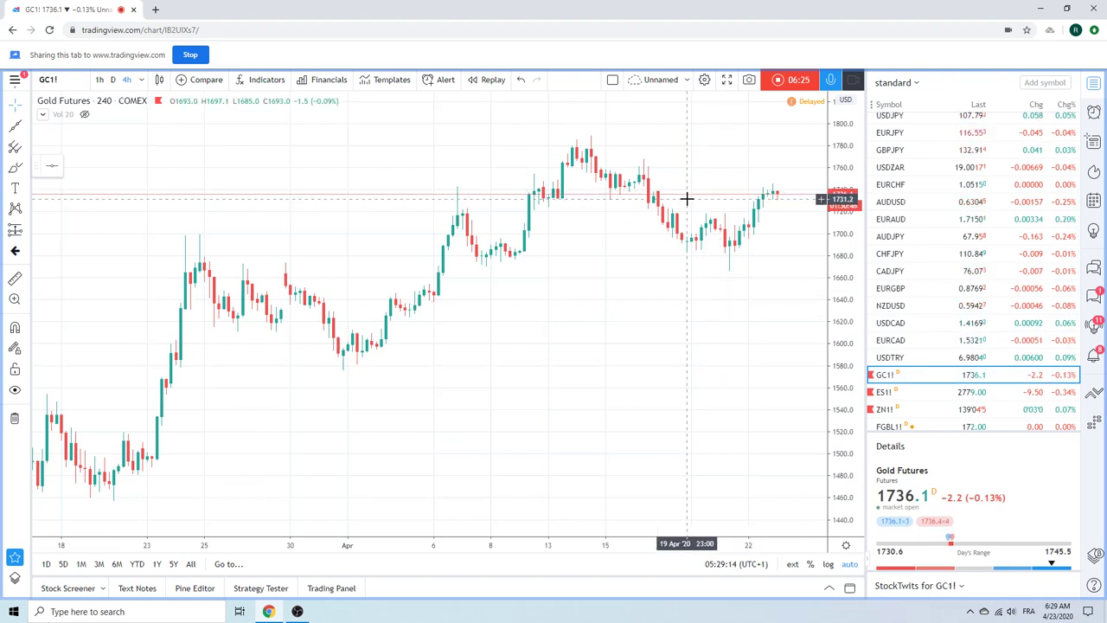
pyautogui.click(112, 79)
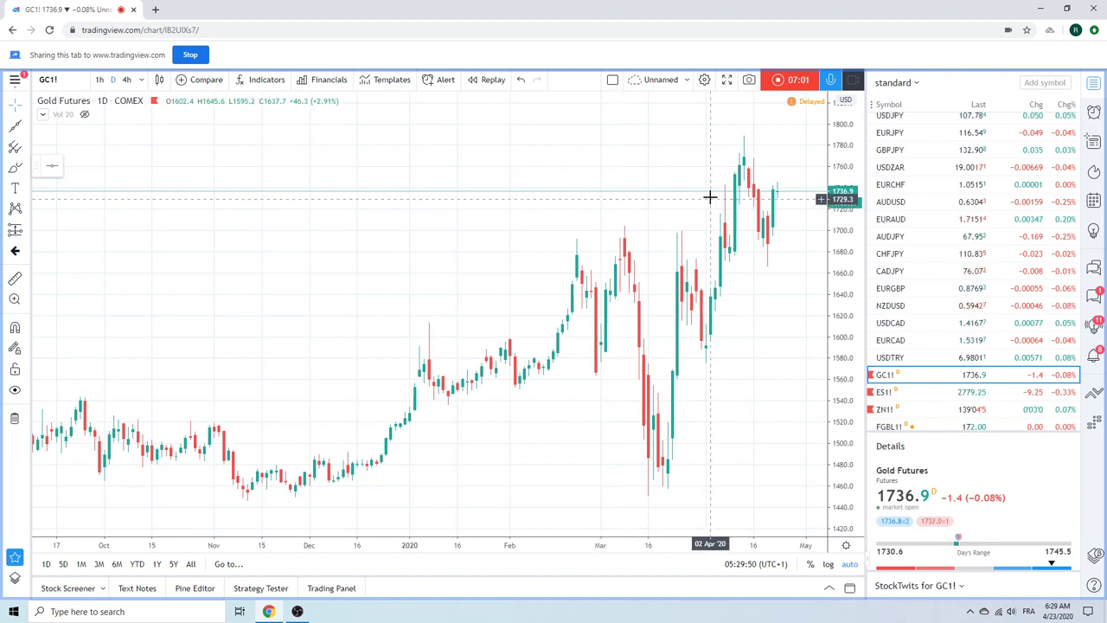
# Step: Open the ES1! S&P 500 E-mini Futures daily chart at 2779.00
pyautogui.click(900, 394)
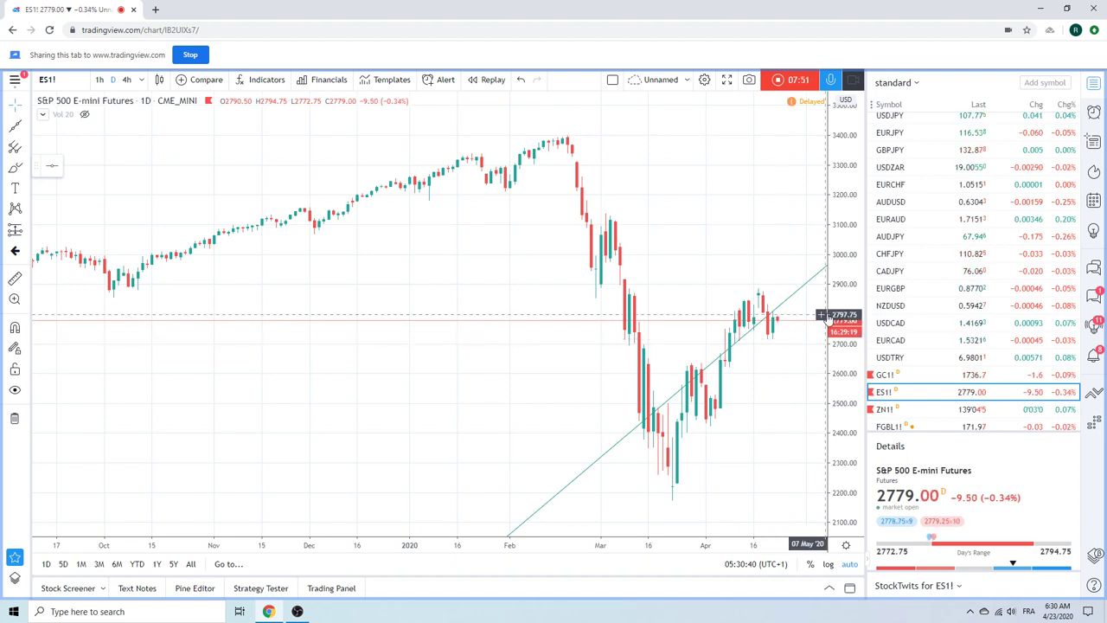
# Step: Bring up the ZN1! 10 Year T-Note Futures daily chart from the watchlist
pyautogui.click(897, 411)
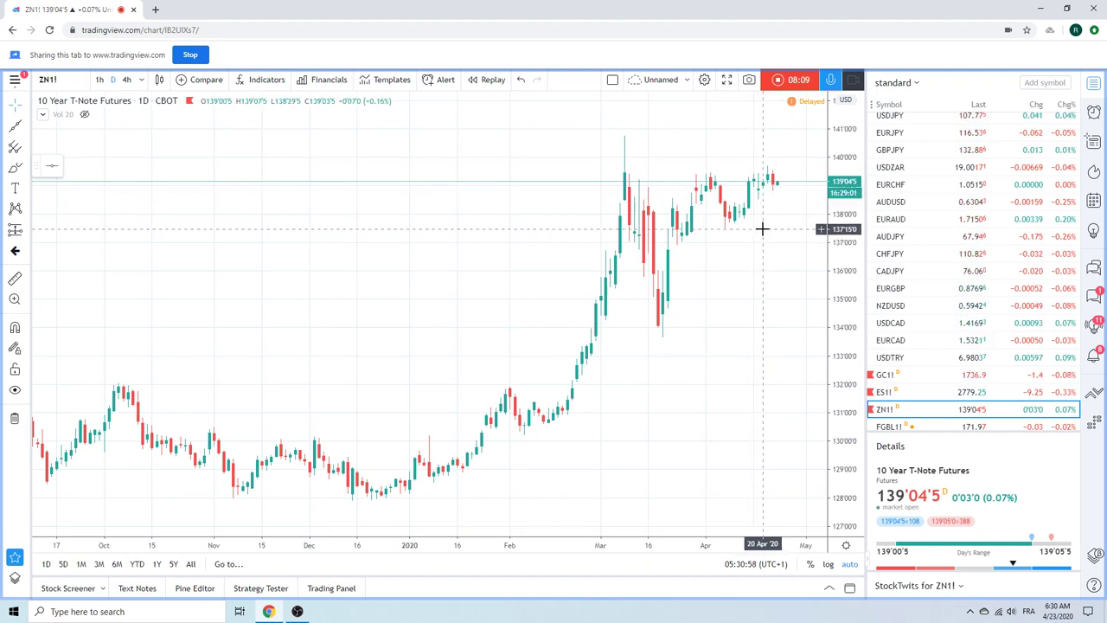
pyautogui.scroll(-2, 930, 321)
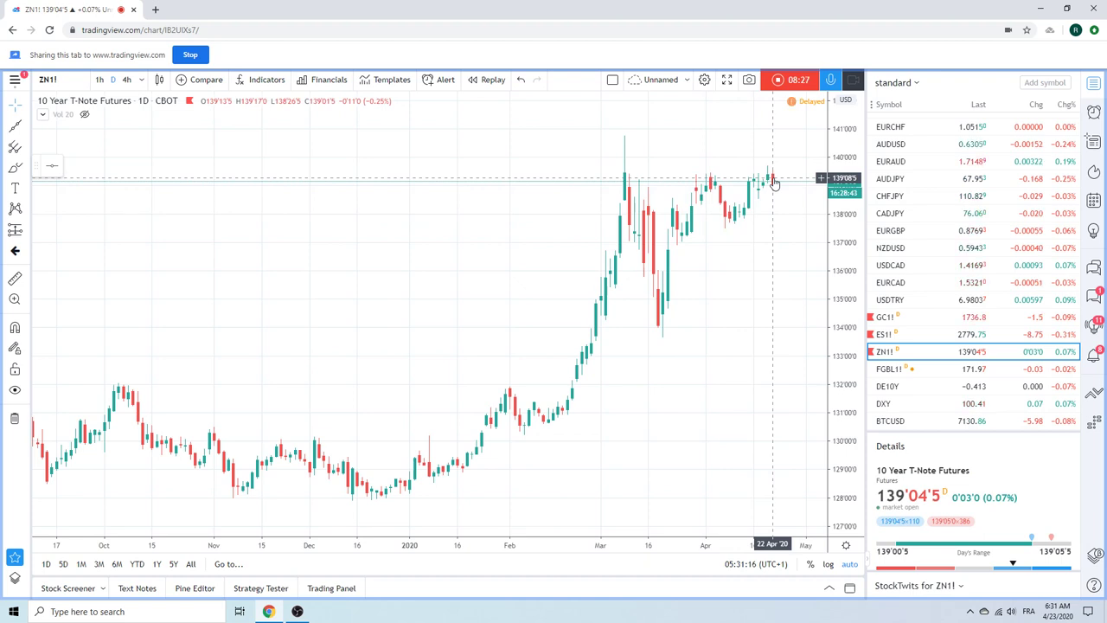
# Step: Select the FGBL1! Euro Bund Futures row and scroll further down the watchlist
pyautogui.click(889, 368)
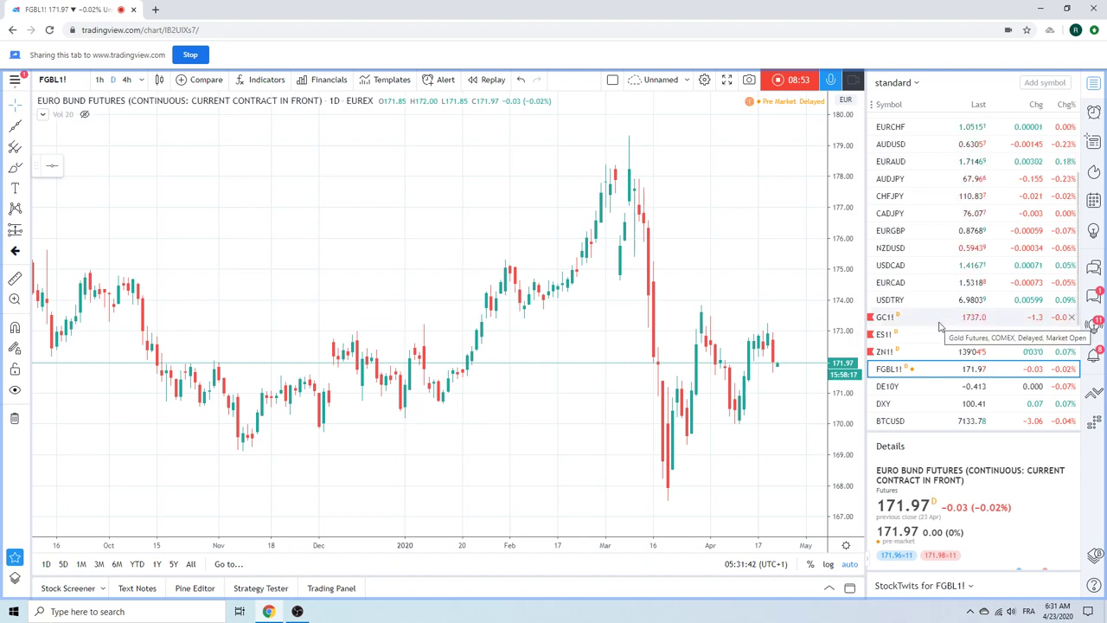
pyautogui.scroll(-3, 940, 327)
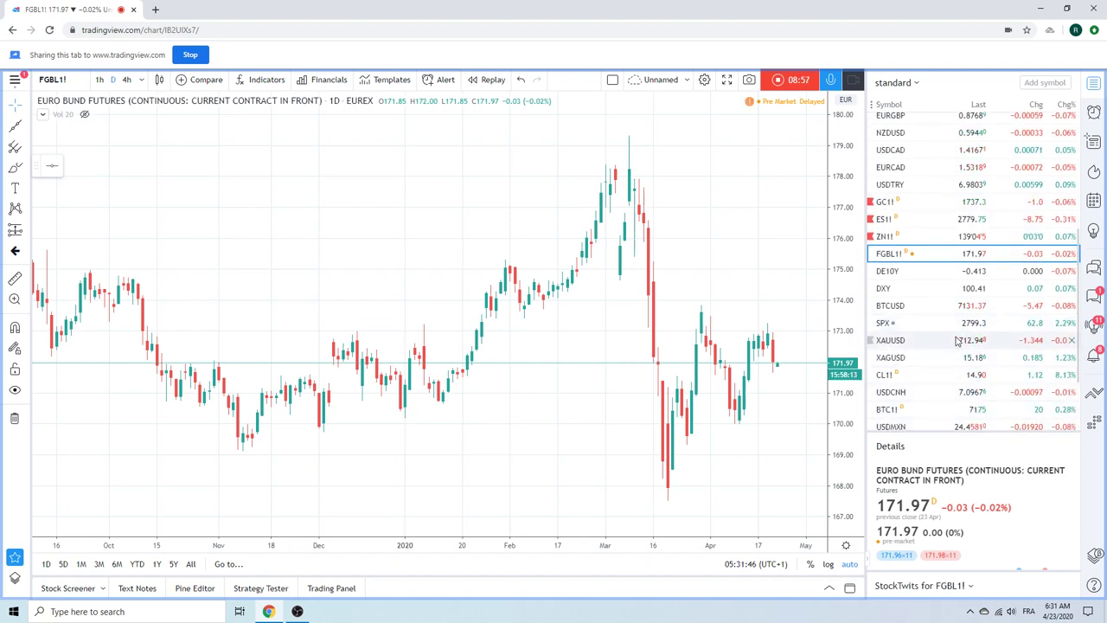
pyautogui.scroll(-1, 943, 314)
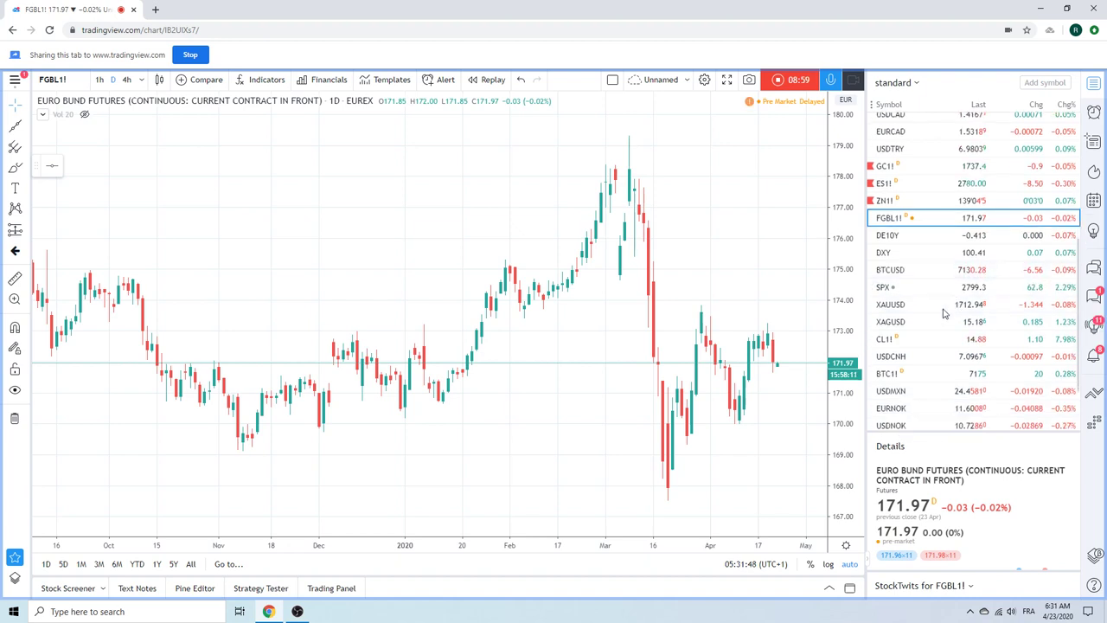
pyautogui.scroll(-2, 944, 313)
# Step: Show the FBTP1! Euro-BTP Futures daily chart, last price 134.74
pyautogui.click(900, 400)
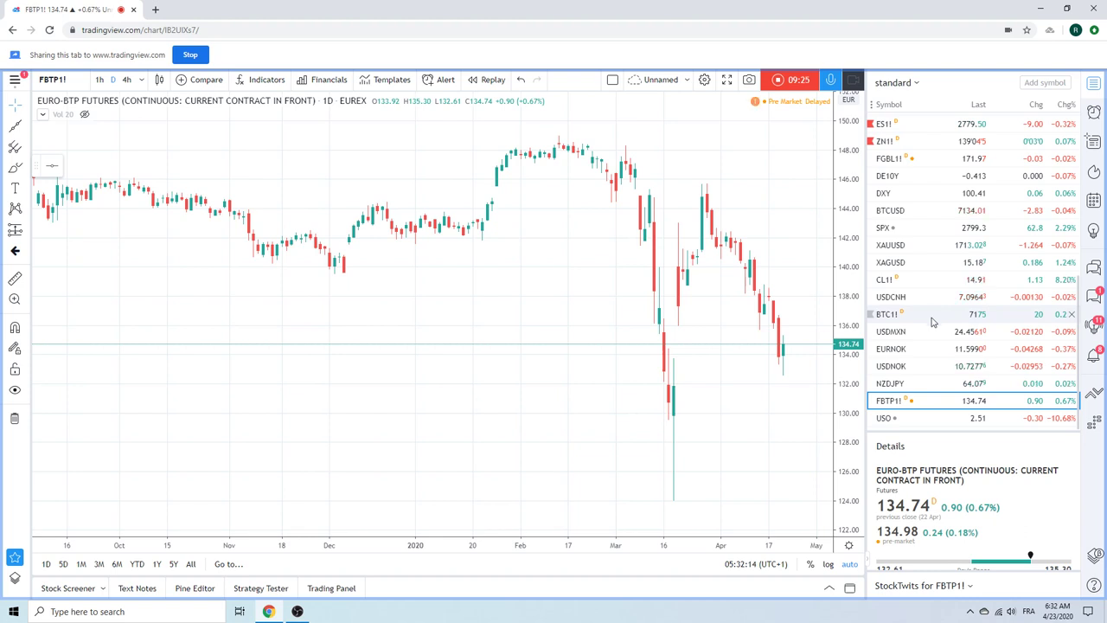
pyautogui.scroll(5, 933, 322)
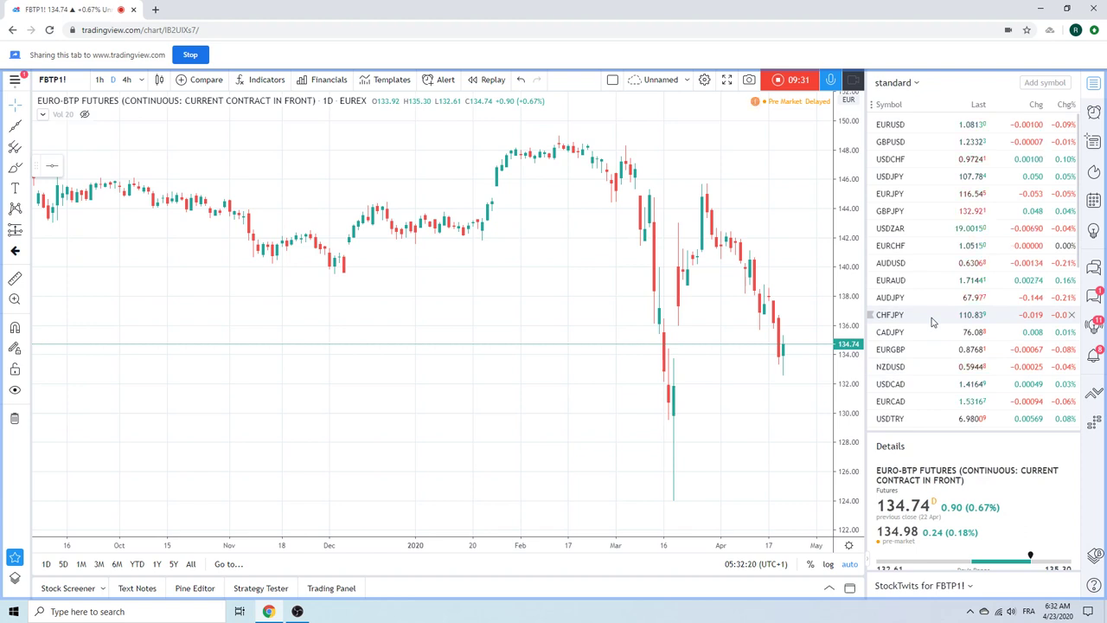
pyautogui.scroll(-3, 933, 322)
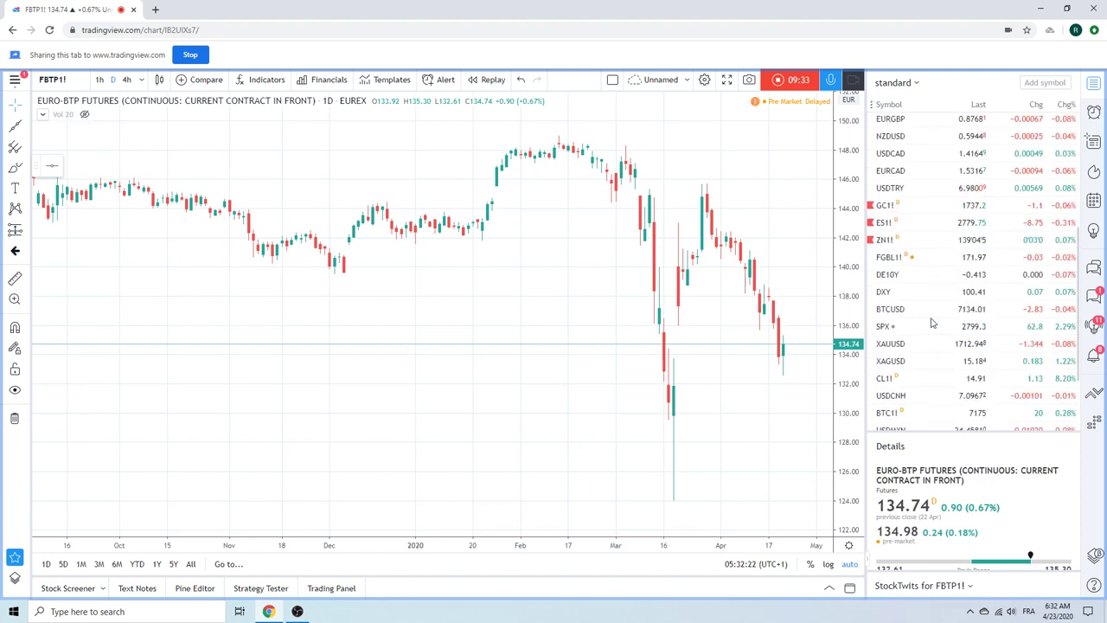
pyautogui.scroll(-2, 959, 275)
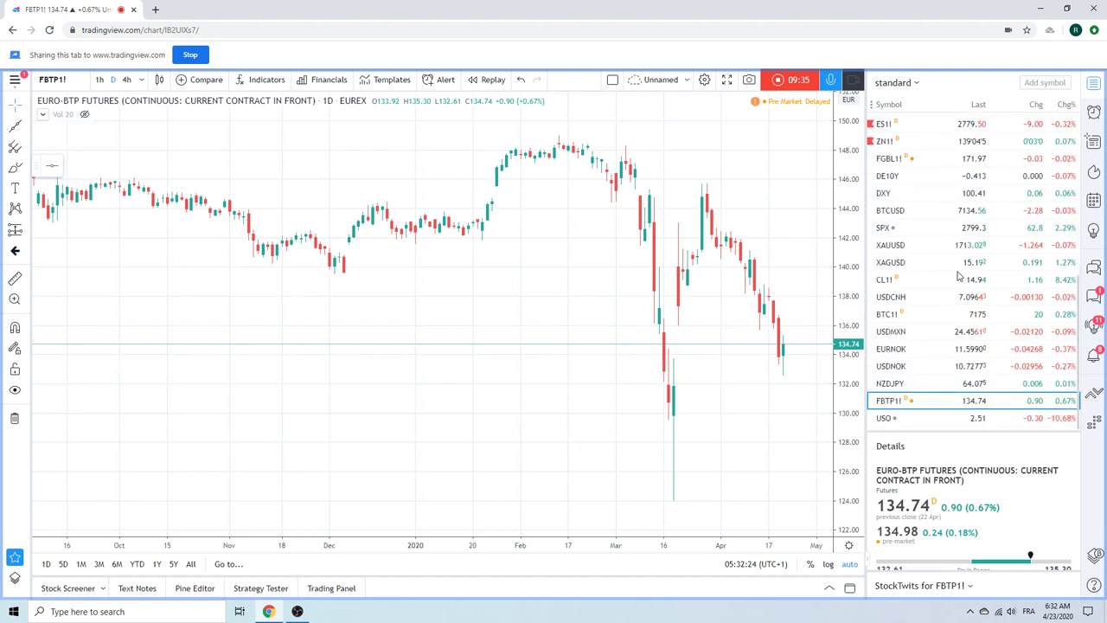
# Step: Display the USDNOK daily chart, trading at 10.72910
pyautogui.click(895, 368)
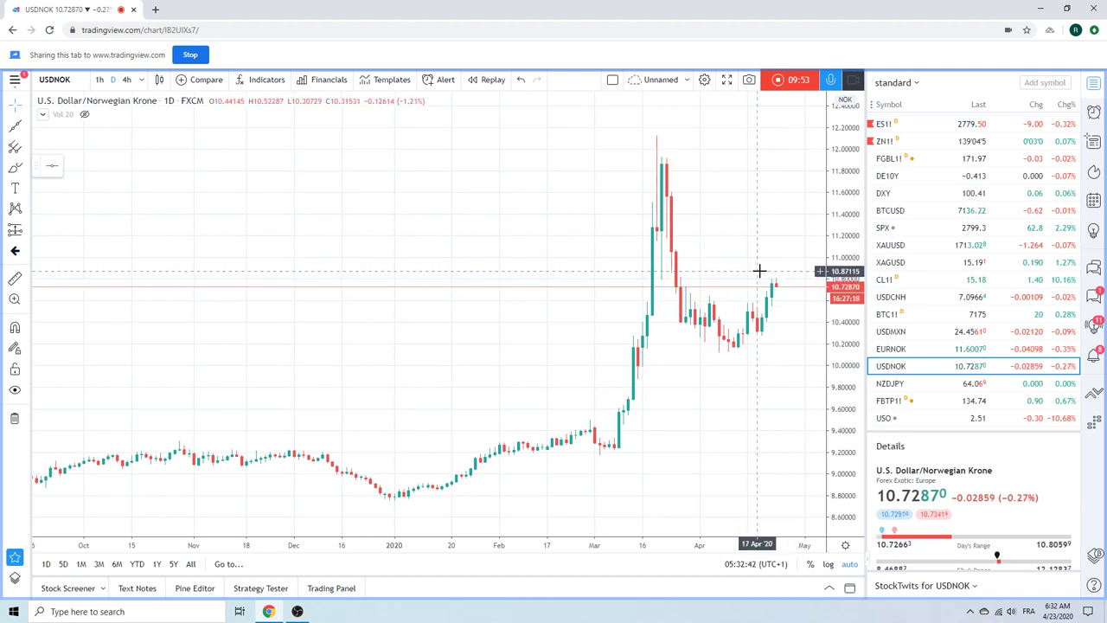
# Step: Show the CL1! crude oil daily chart and zoom in on April's drop to about -40
pyautogui.click(897, 284)
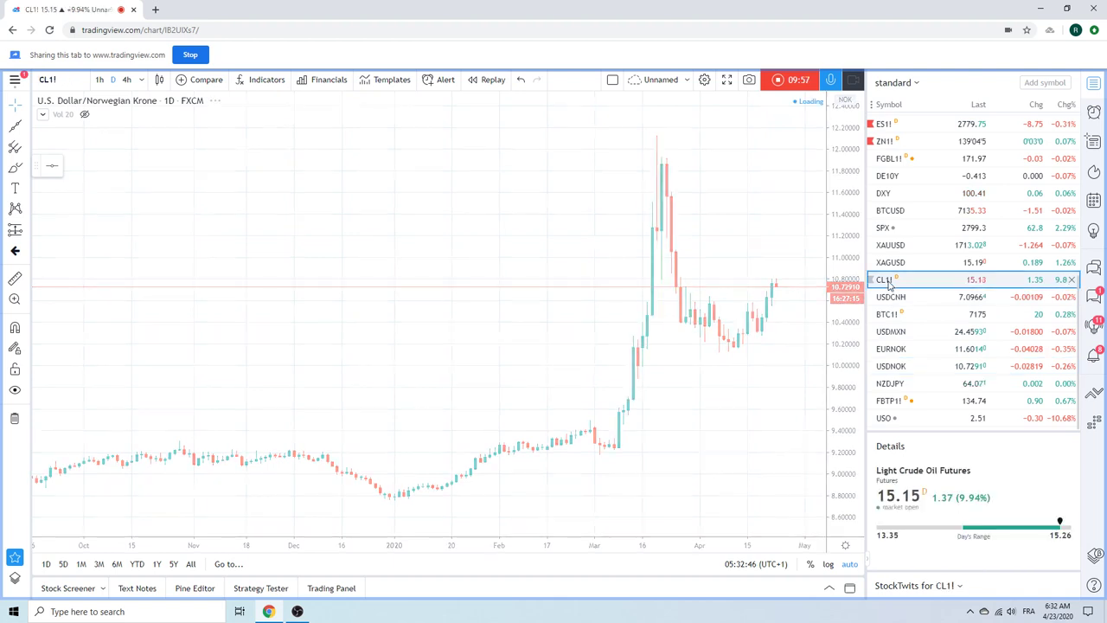
pyautogui.scroll(3, 492, 368)
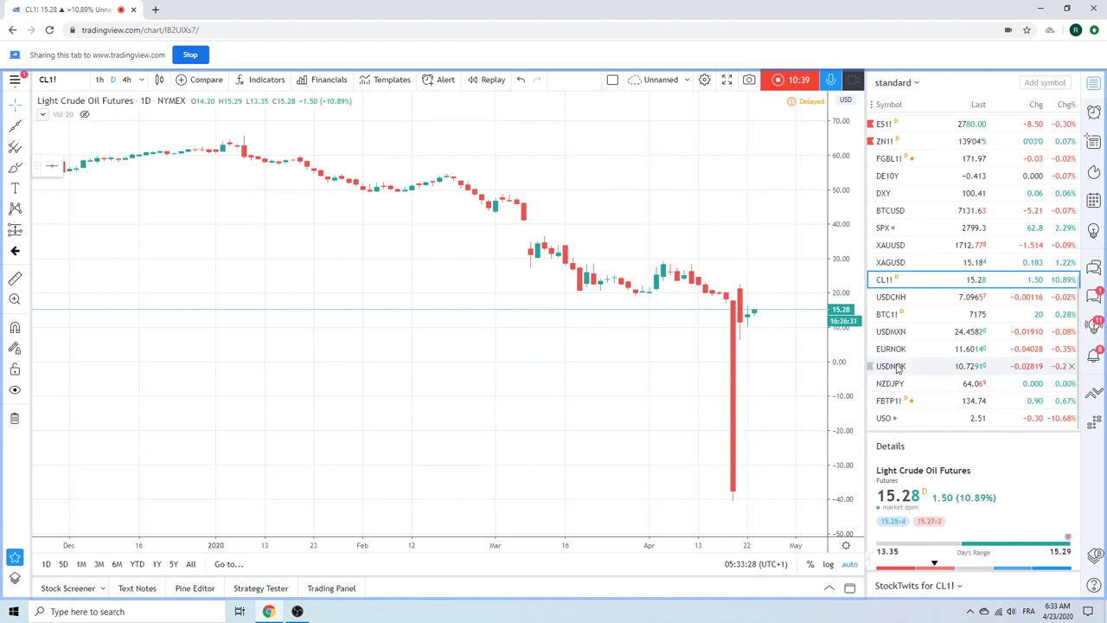
# Step: Switch back to the USDNOK daily chart
pyautogui.click(900, 367)
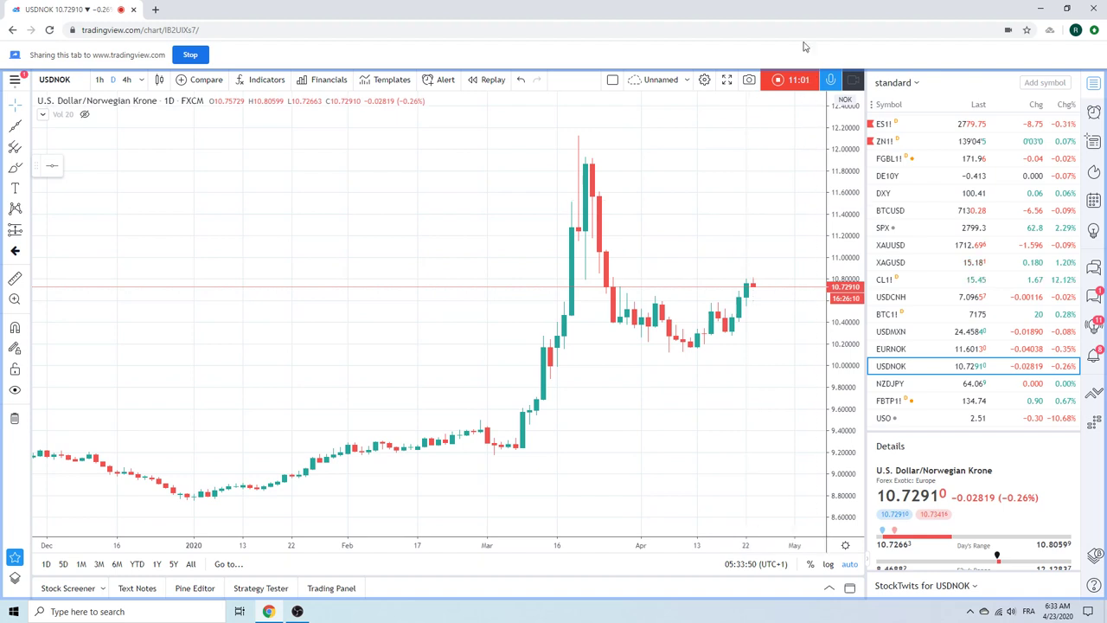
# Step: Stop the recording so the Preview Video Idea window opens and uploads it
pyautogui.click(778, 81)
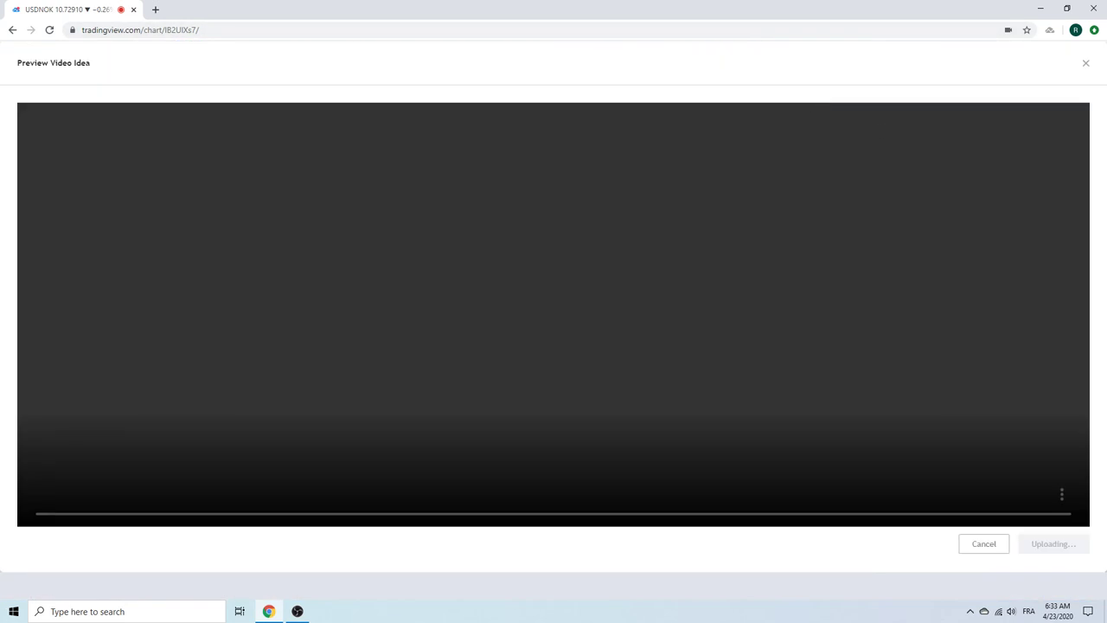